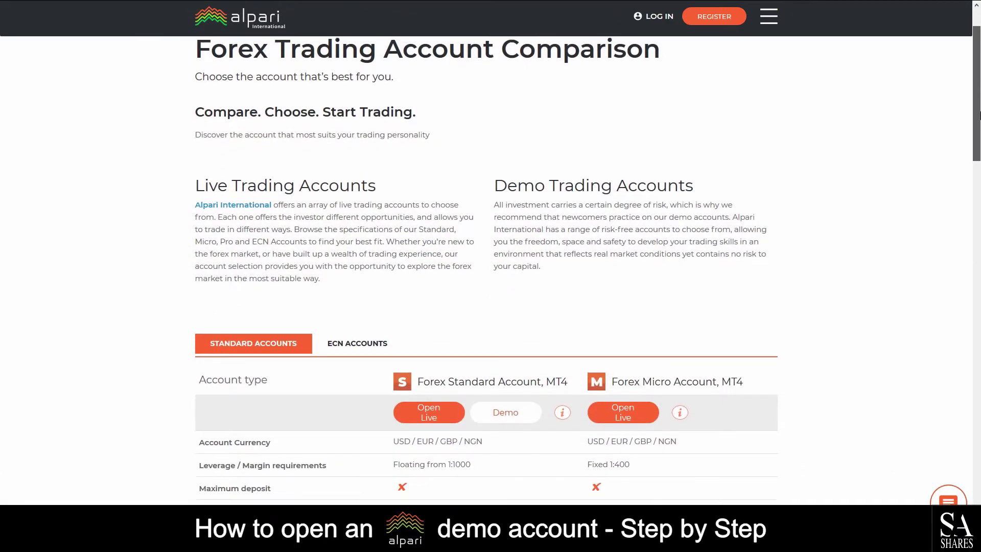
Scroll through the account comparison and execution-speed figures, then return to the Alpari Cashback banner
{"action": "scroll", "coordinate": [486, 271], "scroll_direction": "down", "scroll_amount": 4}
{"action": "left_click_drag", "start_coordinate": [980, 163], "coordinate": [979, 191]}
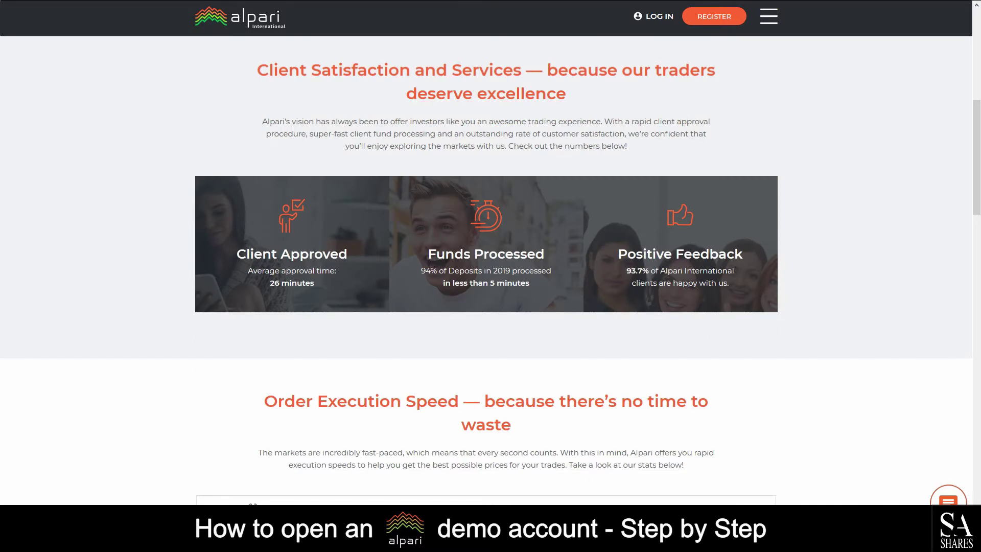
{"action": "scroll", "coordinate": [486, 271], "scroll_direction": "down", "scroll_amount": 6}
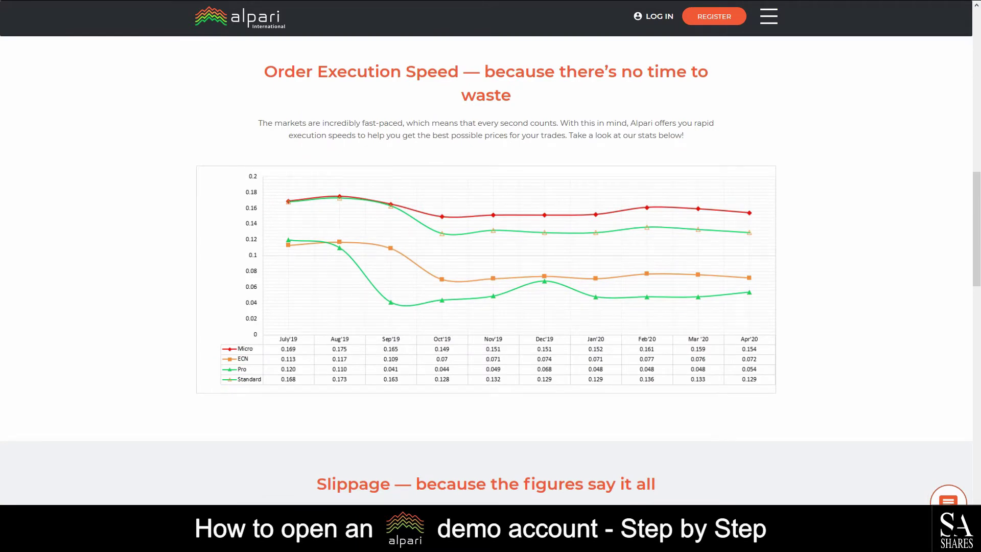
{"action": "key", "text": "Home"}
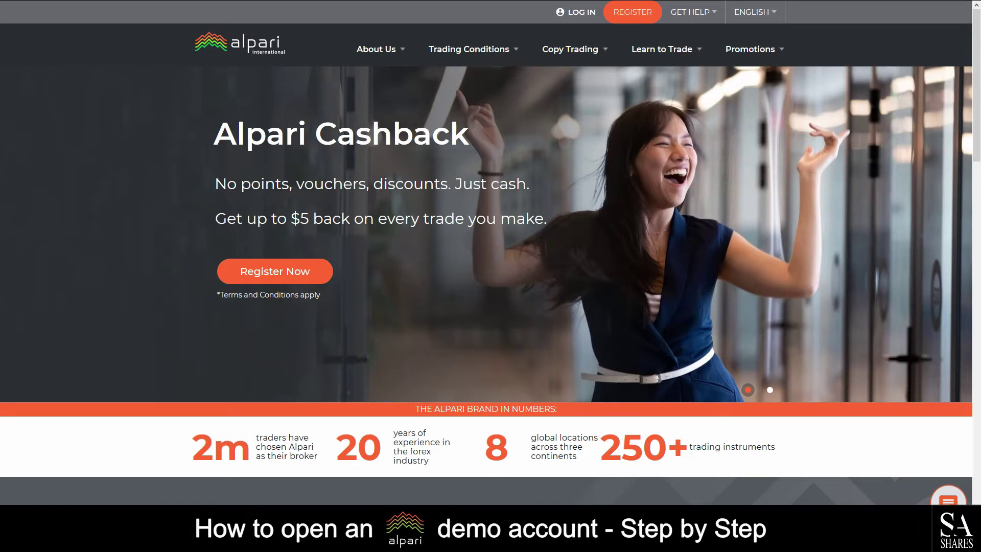
Scroll down the home page and open the Learn to Trade beginners guide
{"action": "scroll", "coordinate": [485, 271], "scroll_direction": "down", "scroll_amount": 7}
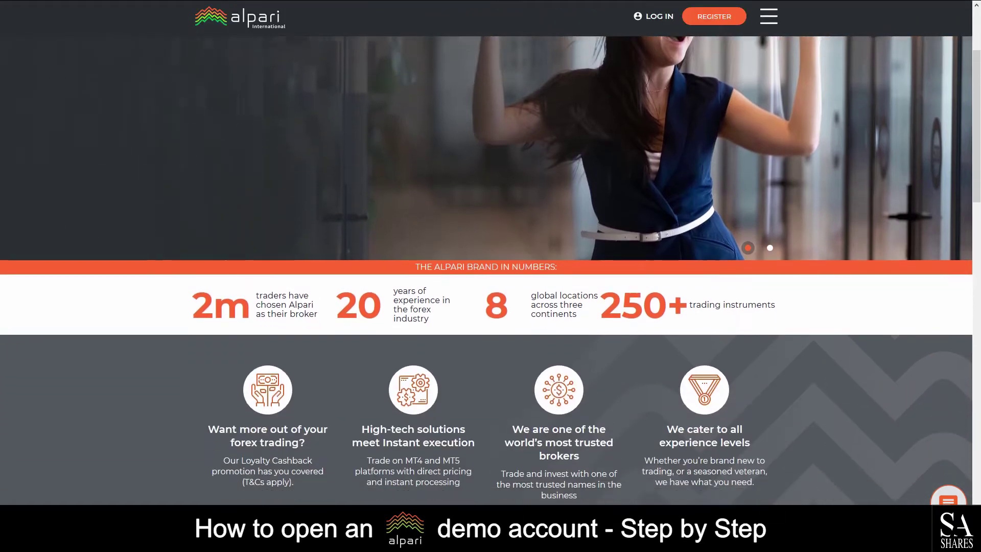
{"action": "scroll", "coordinate": [486, 270], "scroll_direction": "down", "scroll_amount": 9}
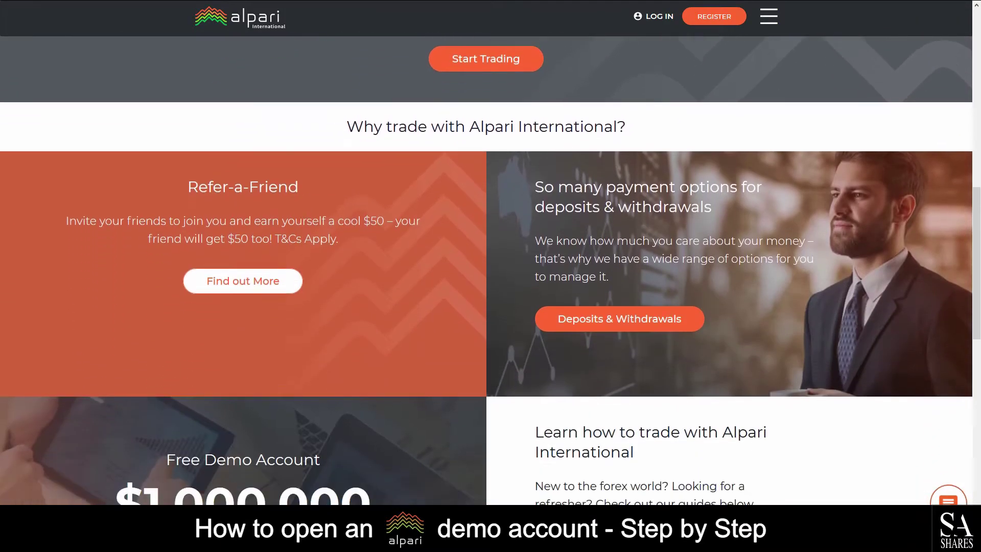
{"action": "scroll", "coordinate": [486, 270], "scroll_direction": "down", "scroll_amount": 2}
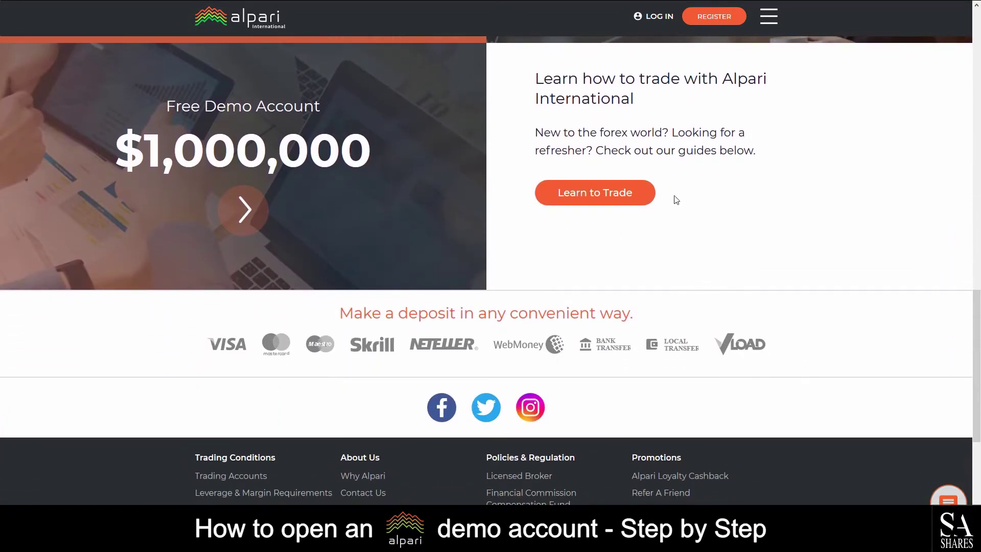
{"action": "left_click", "coordinate": [616, 199]}
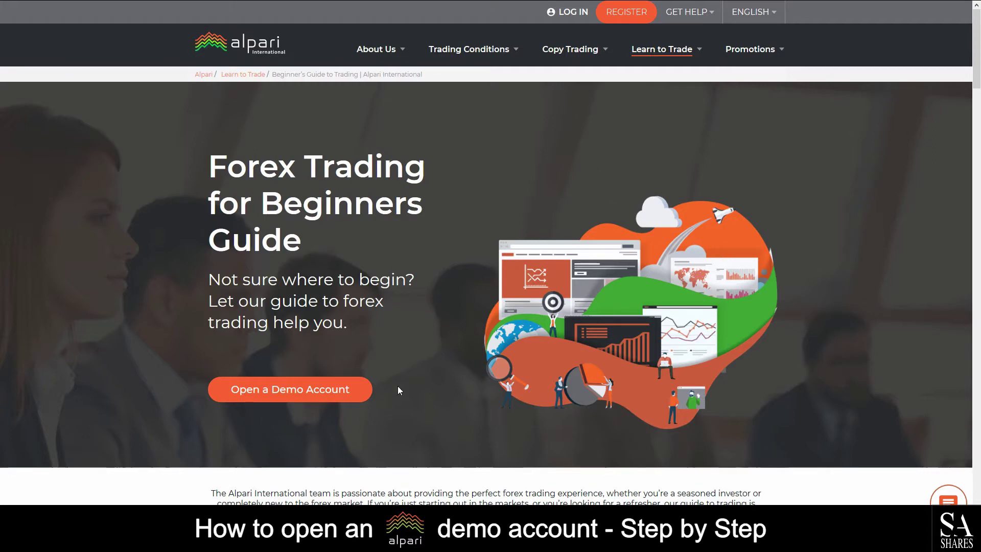
Start demo account registration via Open a Demo Account on the beginners guide page
{"action": "left_click", "coordinate": [291, 396]}
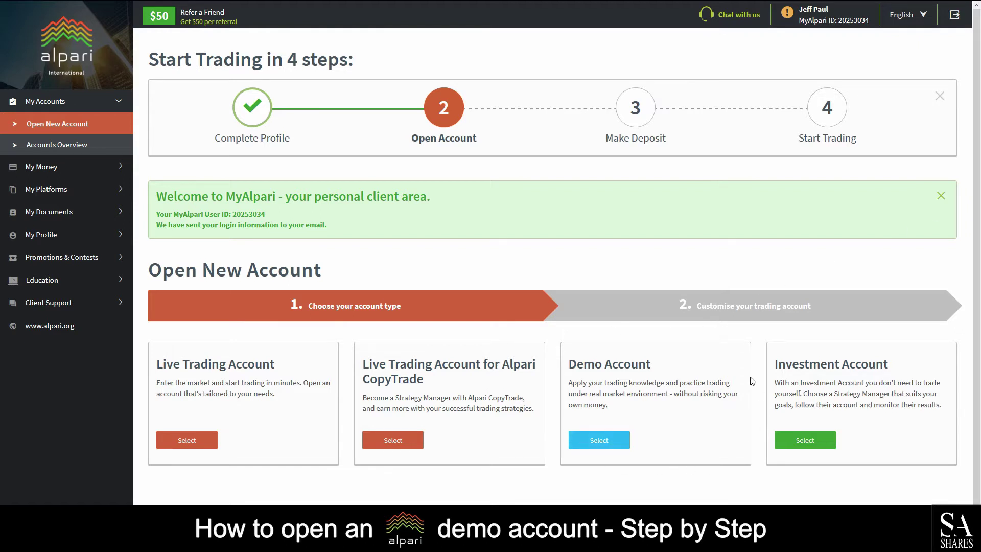
Create a Standard MT4 Demo account and launch WebTrader (MT4) from My Platforms
{"action": "left_click", "coordinate": [601, 442]}
{"action": "scroll", "coordinate": [601, 446], "scroll_direction": "down", "scroll_amount": 2}
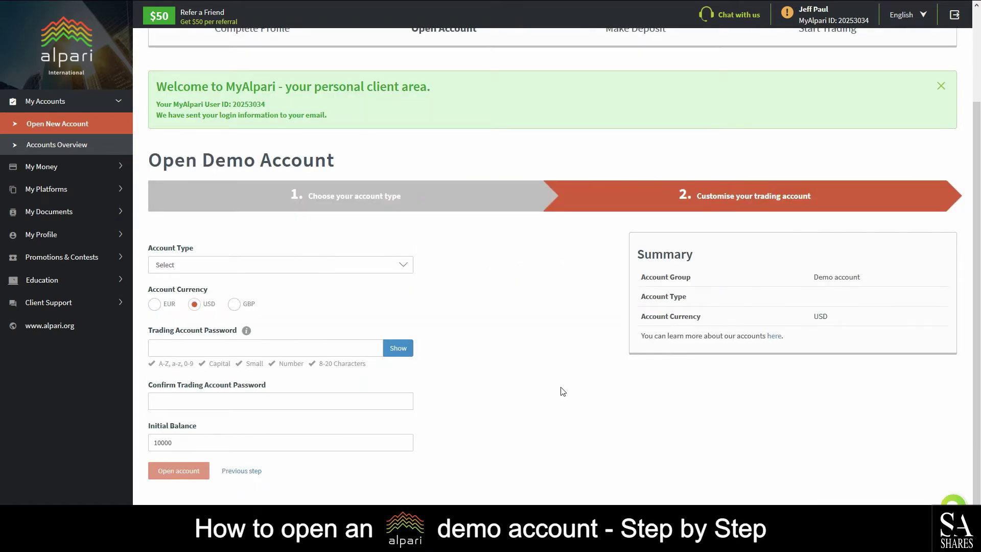
{"action": "left_click", "coordinate": [388, 267]}
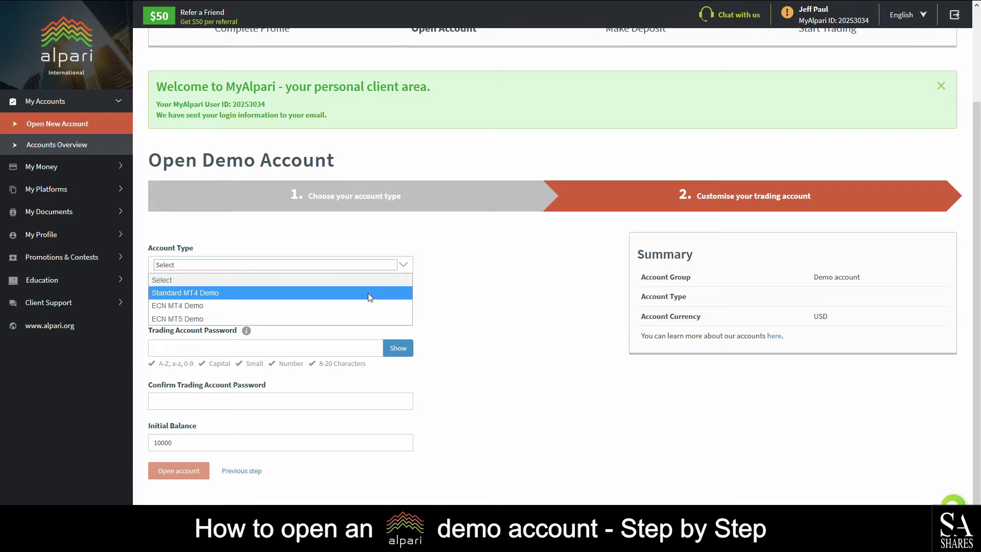
{"action": "left_click", "coordinate": [368, 293]}
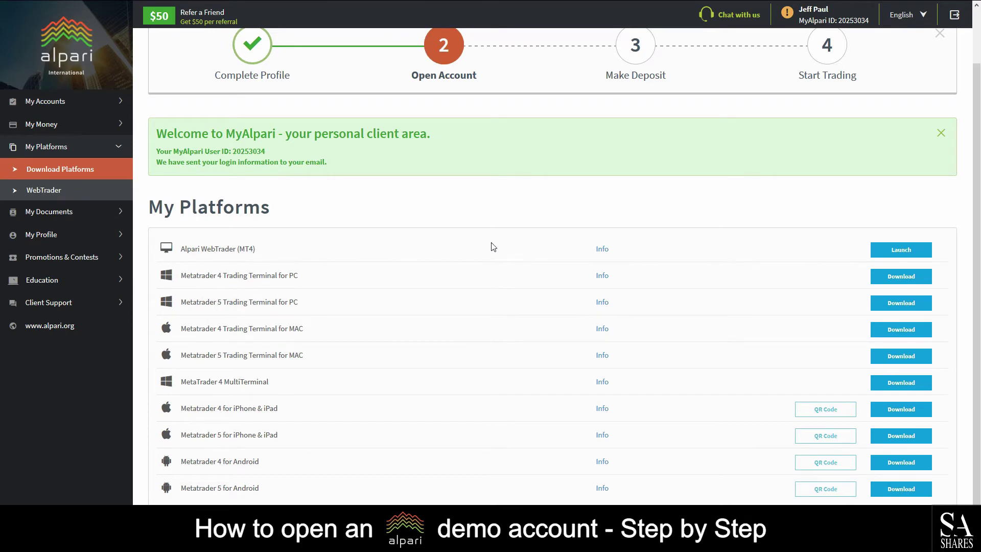
{"action": "left_click", "coordinate": [885, 254]}
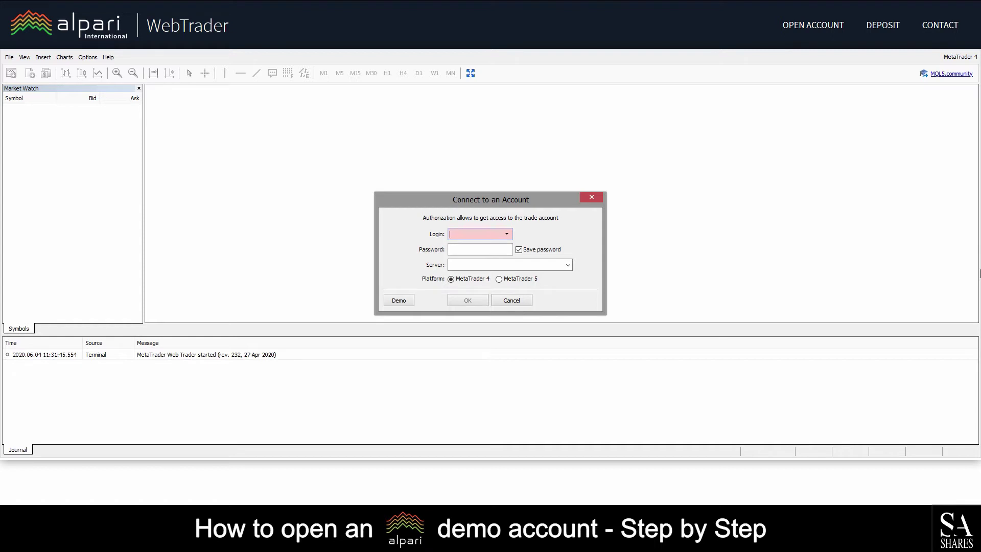
Register a new demo account in Connect to an Account and log in with it
{"action": "left_click", "coordinate": [406, 301]}
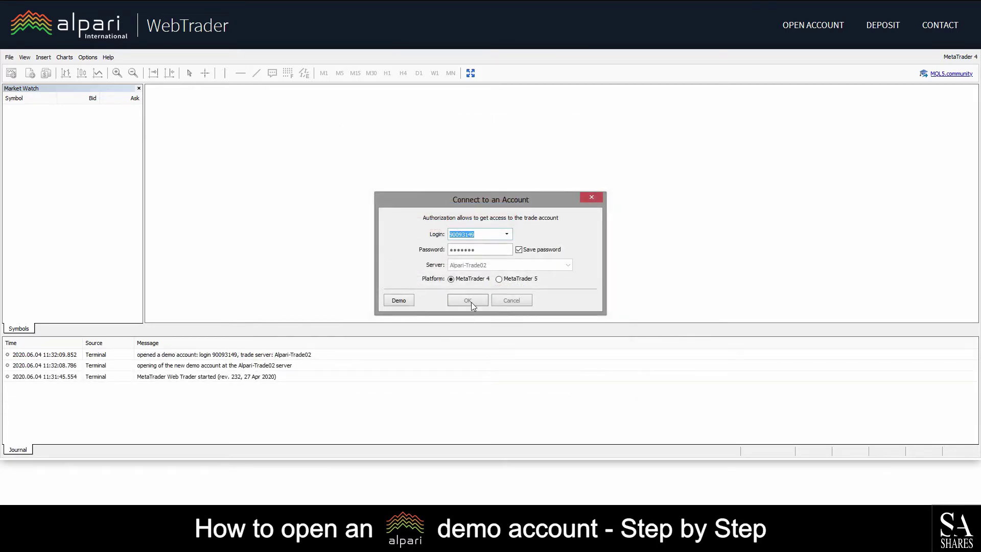
{"action": "left_click", "coordinate": [472, 302]}
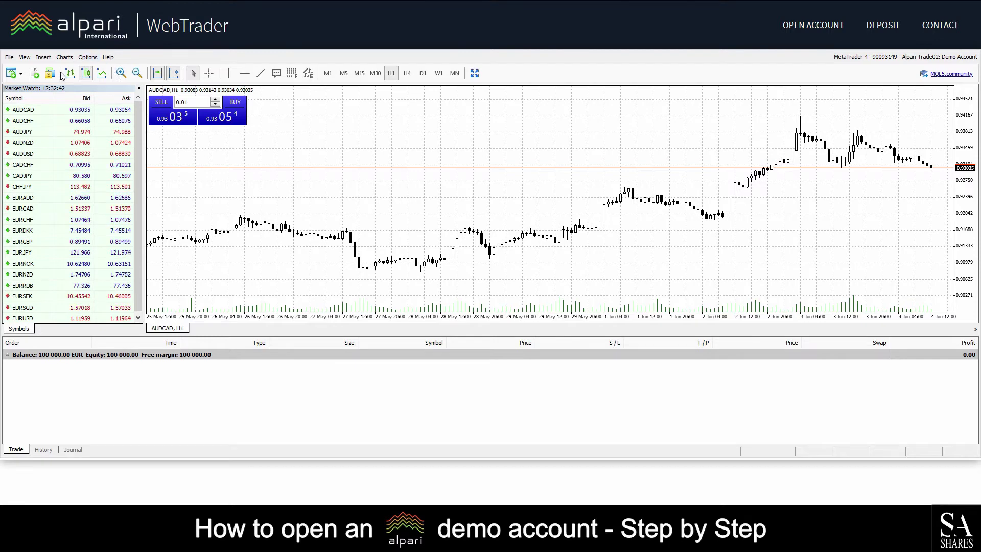
Switch the AUDCAD chart to a line chart, zooming in twice and back out to full range
{"action": "left_click", "coordinate": [86, 74]}
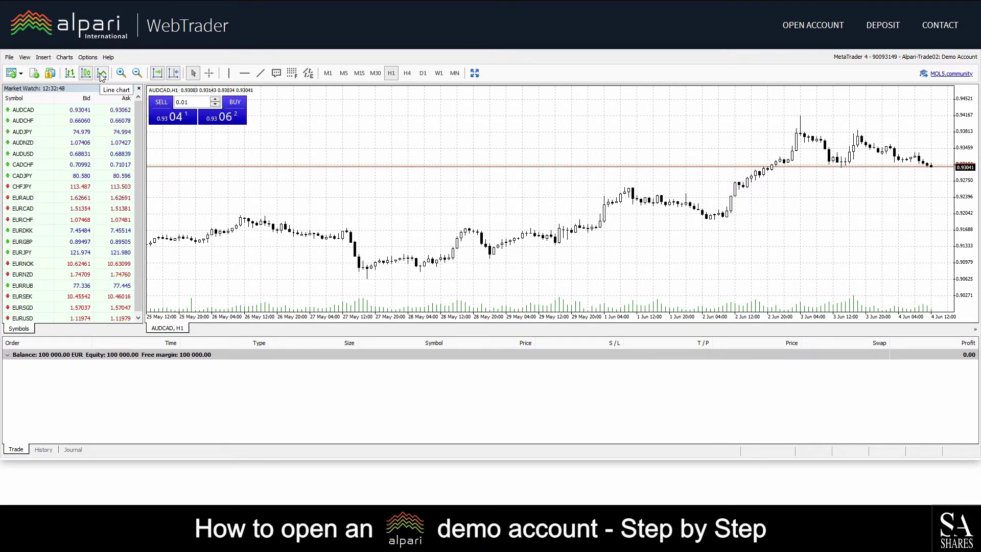
{"action": "left_click", "coordinate": [102, 74]}
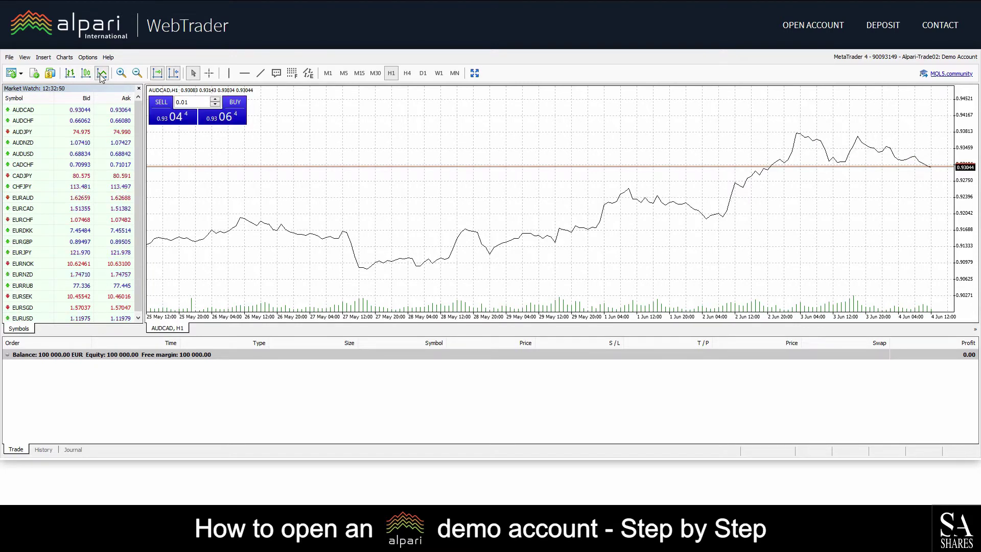
{"action": "left_click", "coordinate": [121, 74]}
{"action": "left_click", "coordinate": [121, 74]}
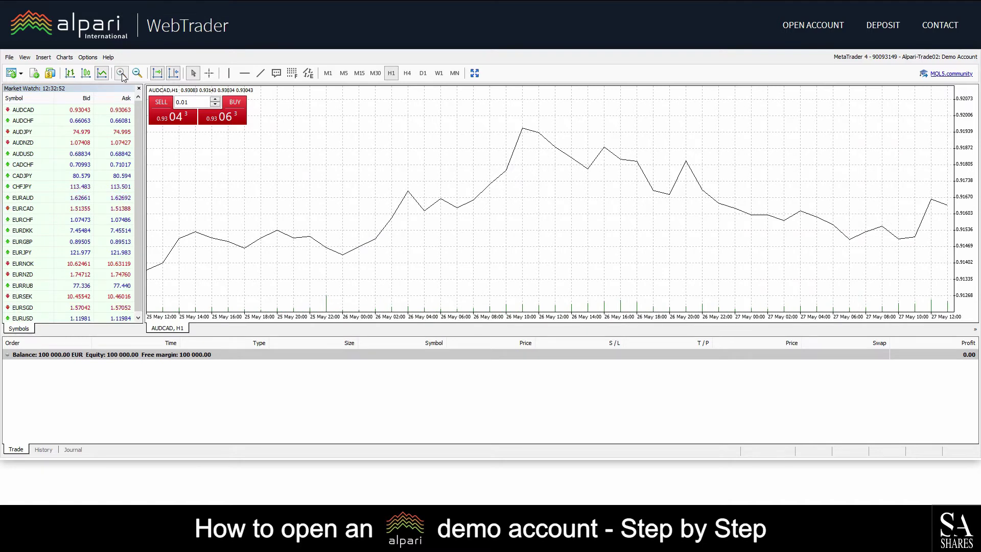
{"action": "left_click", "coordinate": [137, 75]}
{"action": "left_click", "coordinate": [137, 74]}
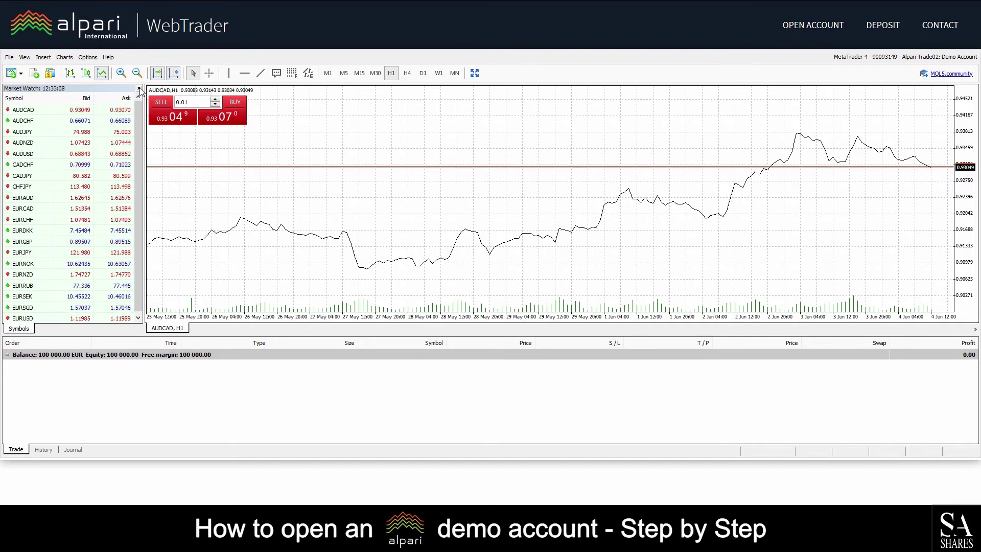
Open an AUDCAD order ticket and an H1 chart window for AUDCHF
{"action": "double_click", "coordinate": [80, 111]}
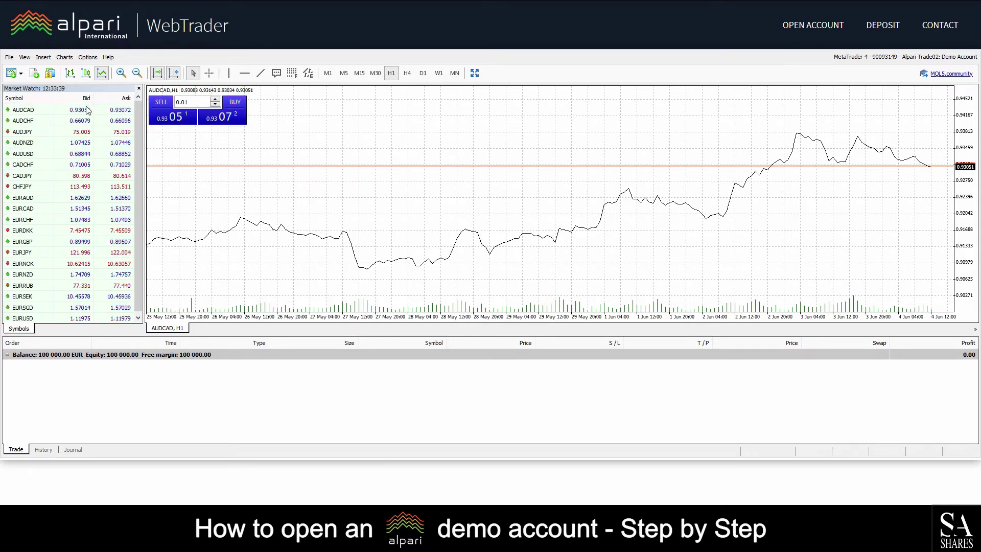
{"action": "right_click", "coordinate": [61, 123]}
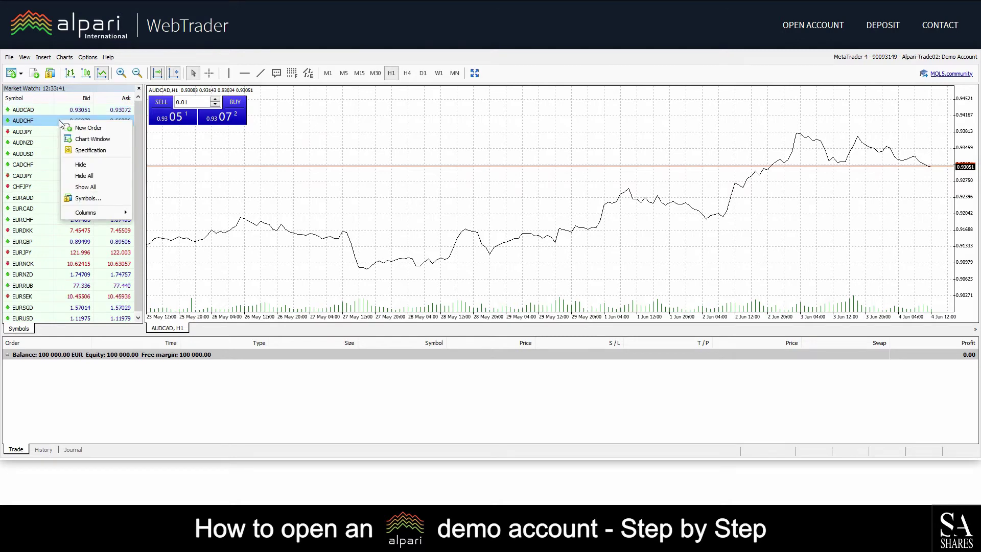
{"action": "left_click", "coordinate": [83, 140]}
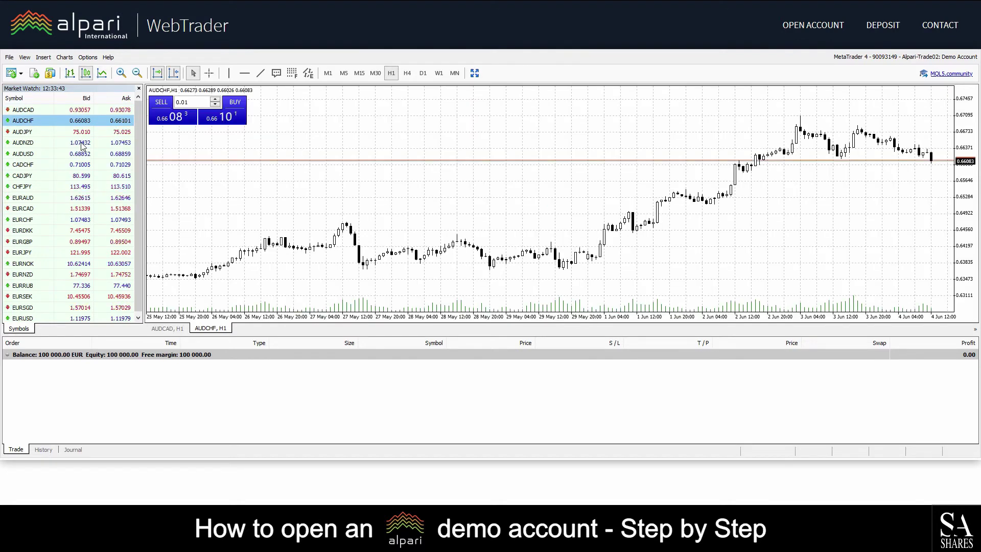
Open an AUDJPY chart window, then flip back to the AUDCHF and AUDCAD chart tabs
{"action": "mouse_move", "coordinate": [73, 132]}
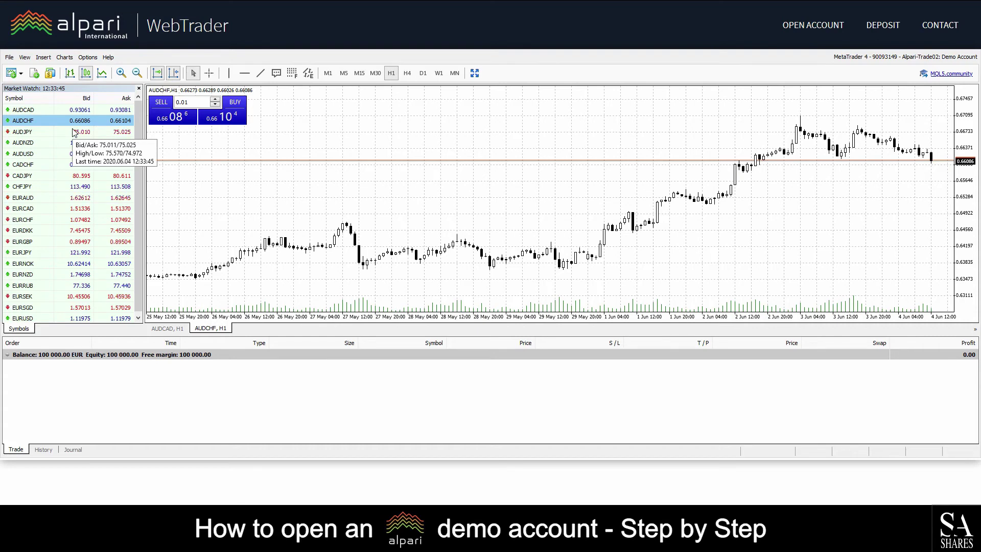
{"action": "right_click", "coordinate": [73, 132]}
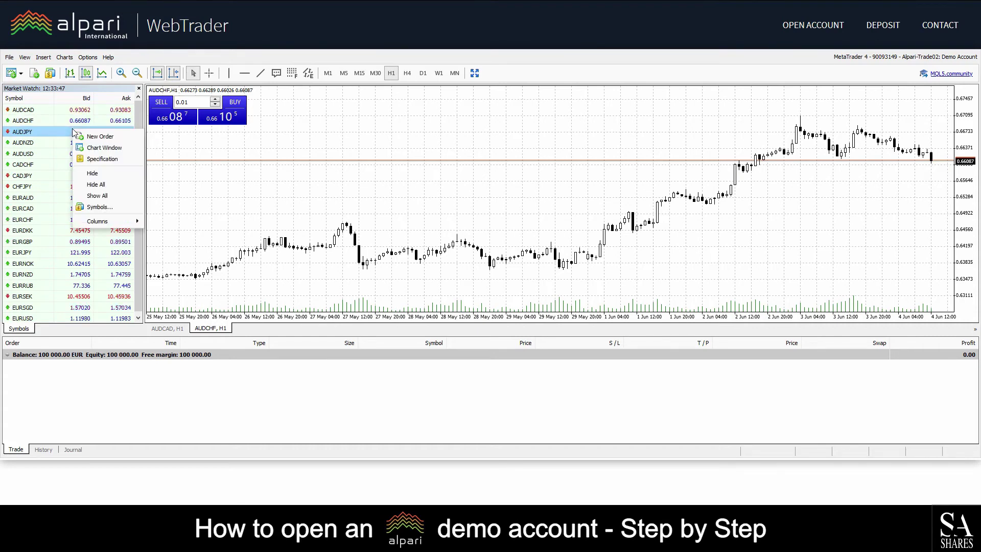
{"action": "left_click", "coordinate": [102, 147]}
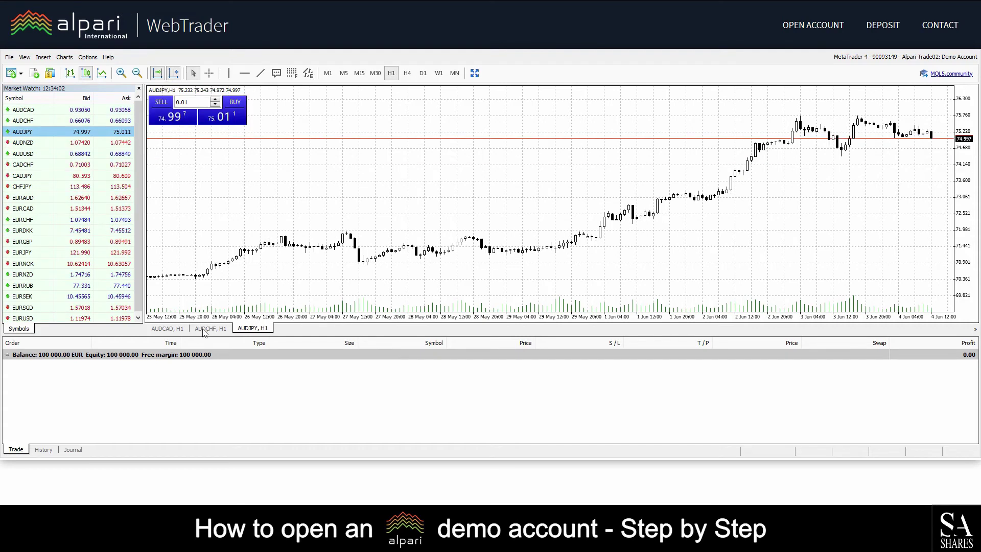
{"action": "left_click", "coordinate": [204, 332]}
{"action": "left_click", "coordinate": [167, 330]}
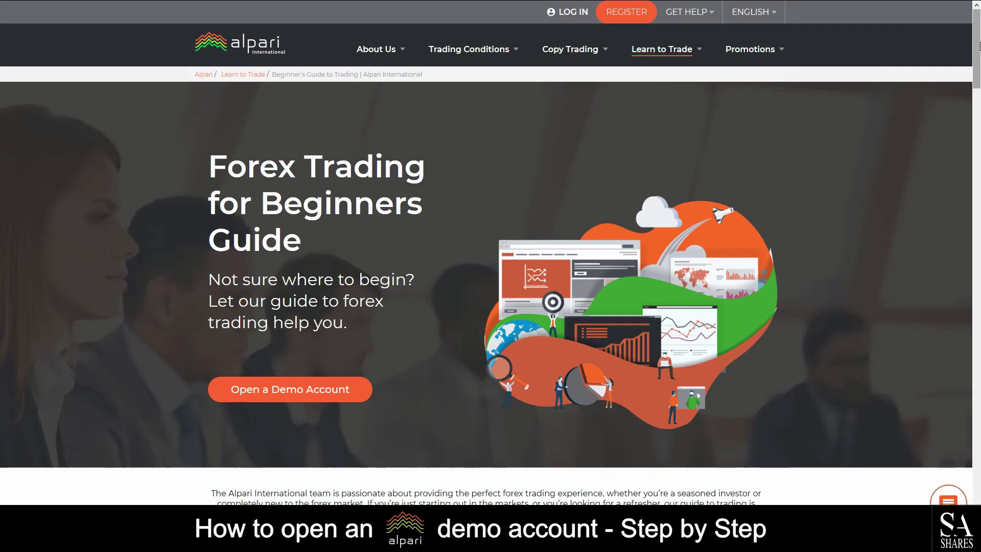
Scroll the beginners guide page down to the Upcoming Webinars list
{"action": "scroll", "coordinate": [486, 265], "scroll_direction": "down", "scroll_amount": 6}
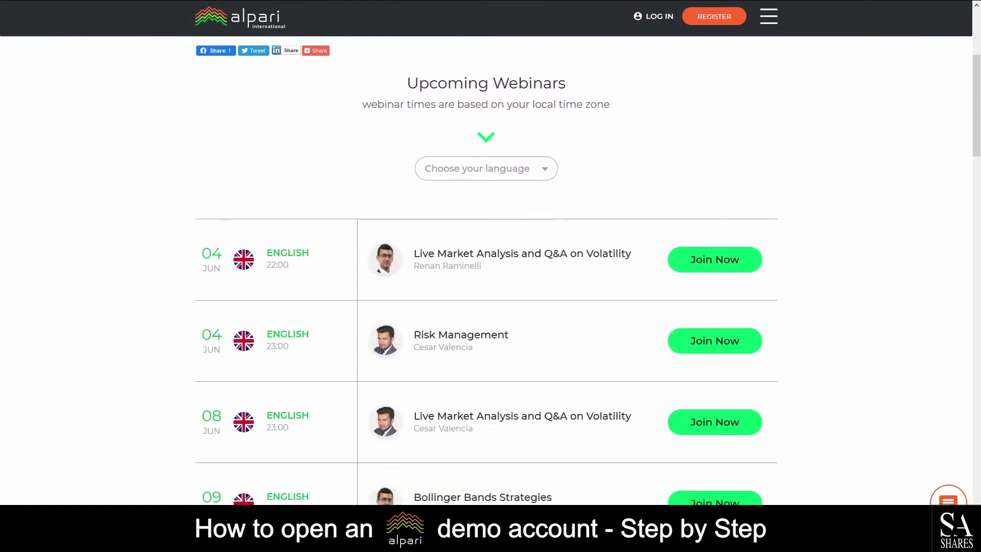